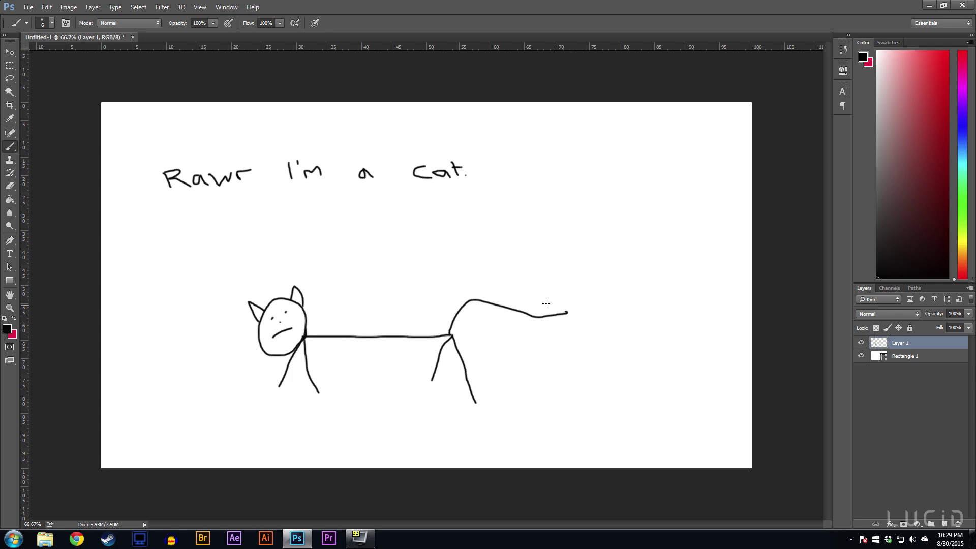
- Open Save As for best_drawing_ever.psd and show the 'Save as type' format list
left_click(28, 7)
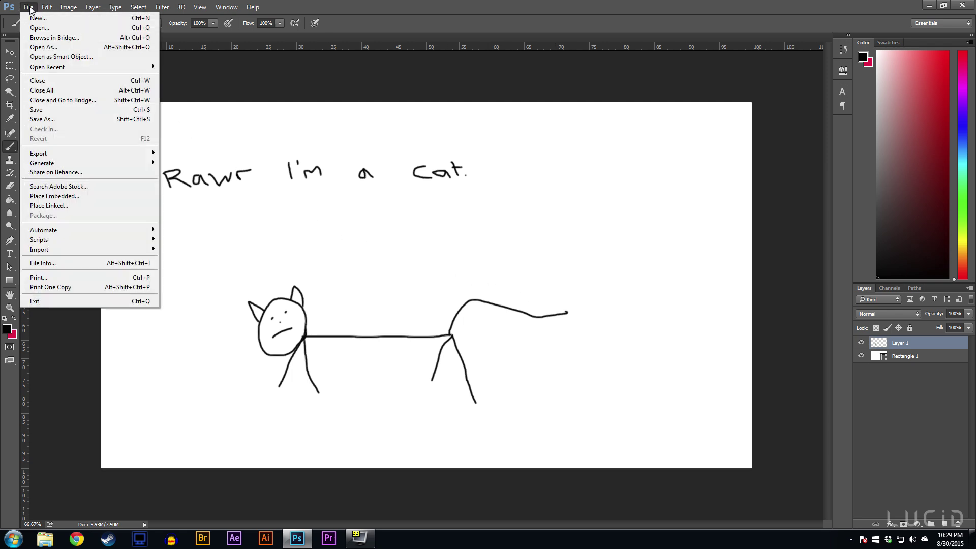
left_click(42, 119)
left_click(147, 326)
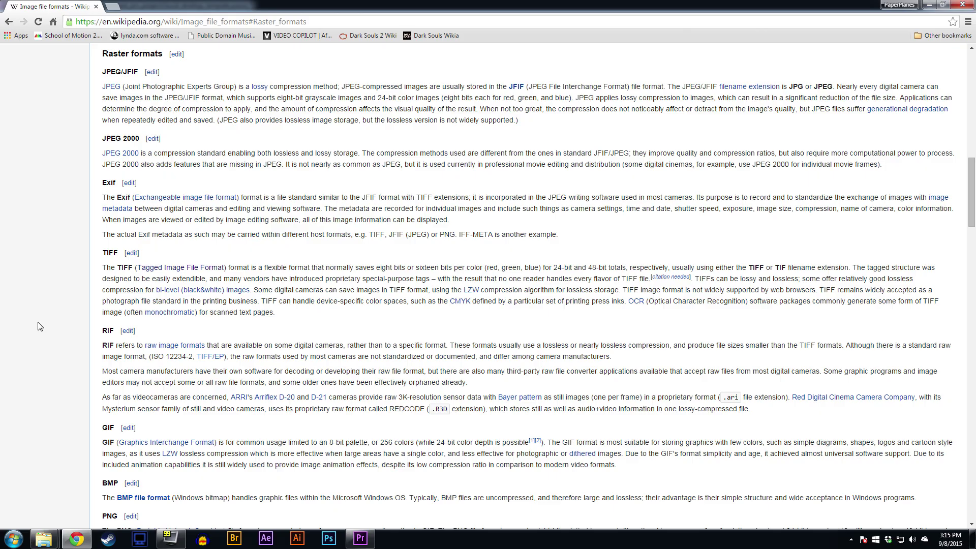
- Scroll the Wikipedia Image file formats article down to the other raster and container formats sections
scroll(40, 326, "down", 3)
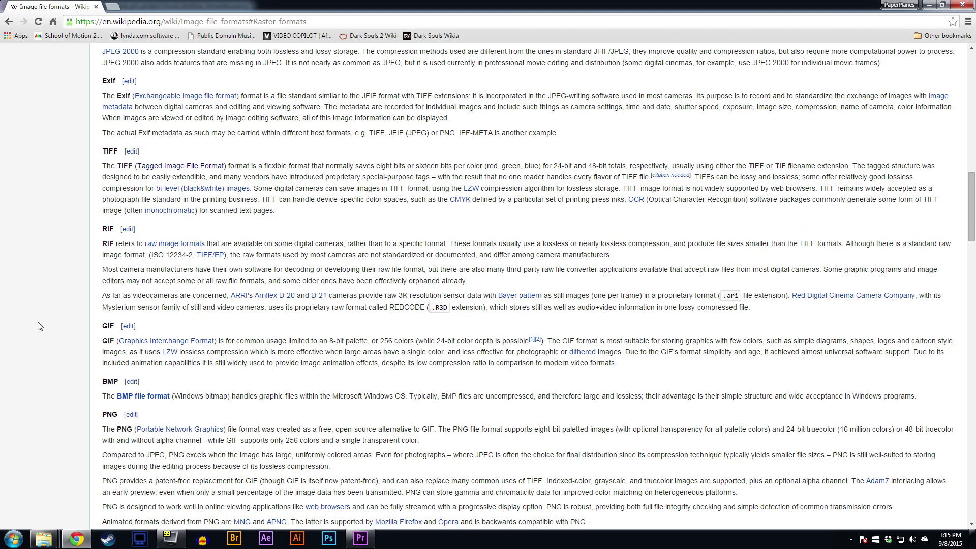
scroll(40, 325, "down", 3)
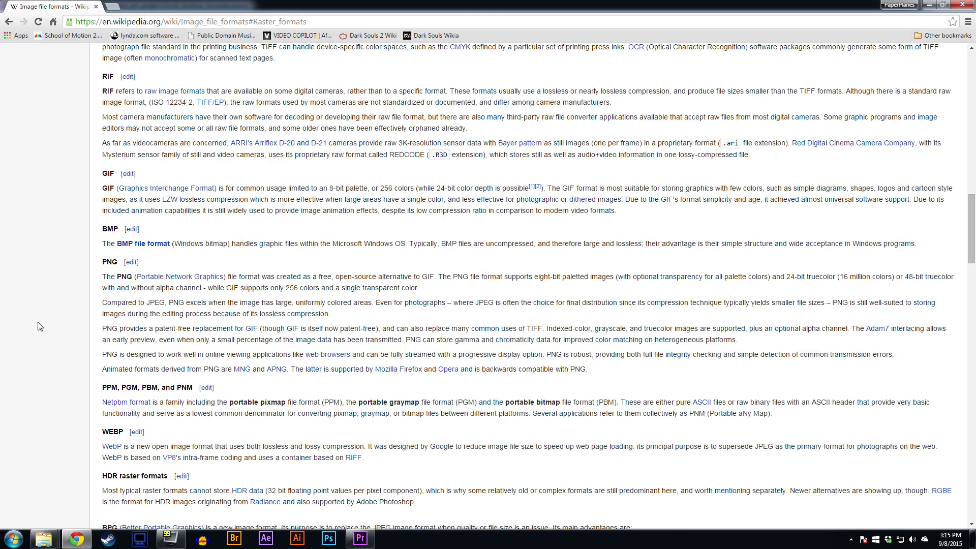
scroll(41, 326, "down", 2)
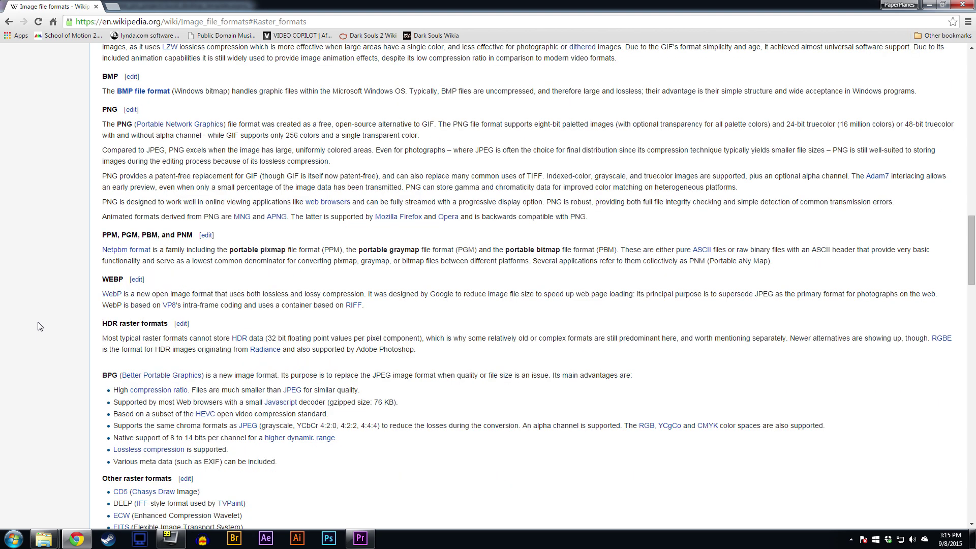
scroll(40, 326, "down", 3)
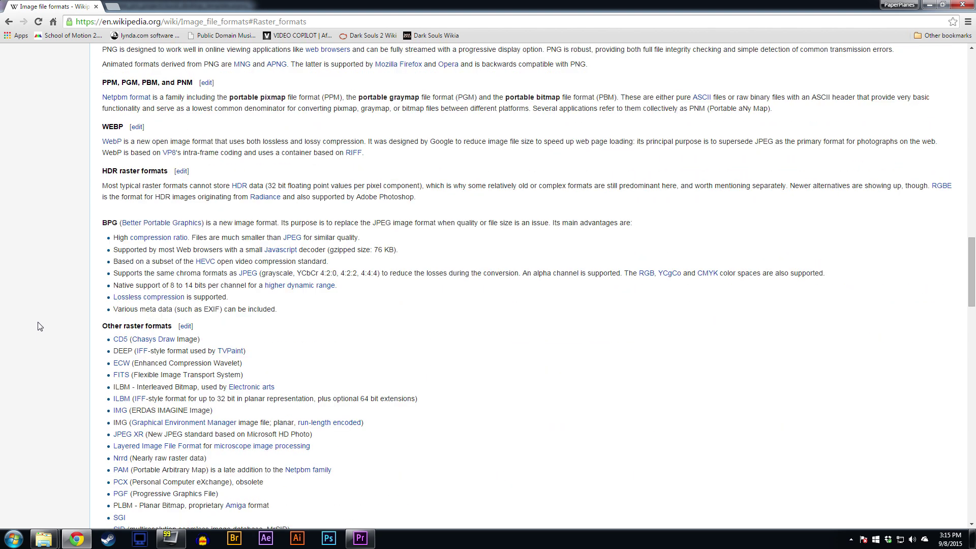
scroll(40, 326, "down", 3)
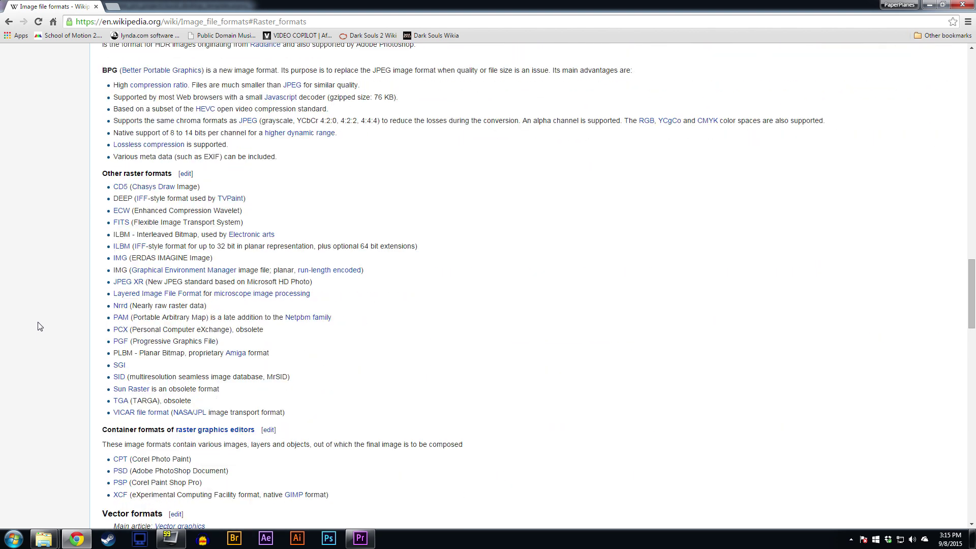
scroll(40, 326, "down", 3)
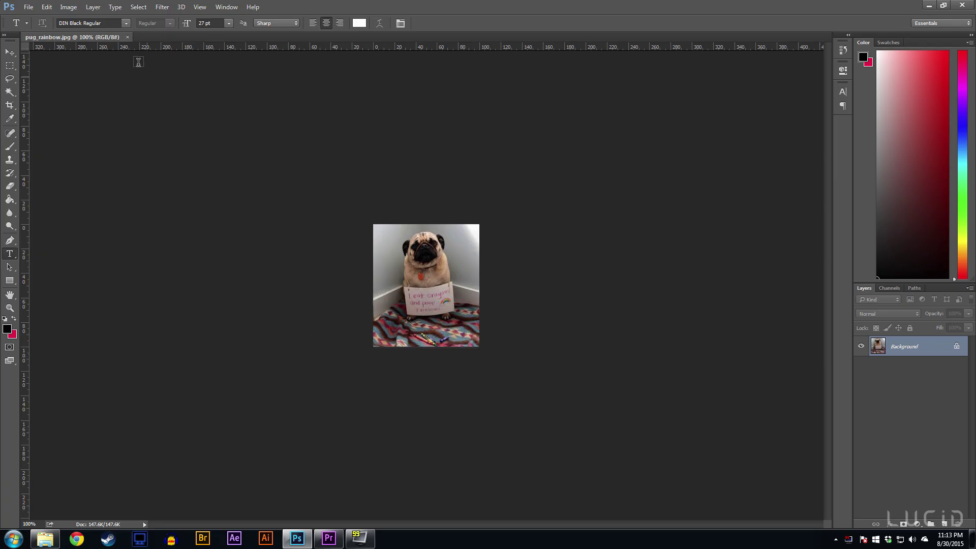
- Enlarge pug_rainbow.jpg to 400 percent width with Image Size, then zoom in on the LUCID logo
left_click(69, 7)
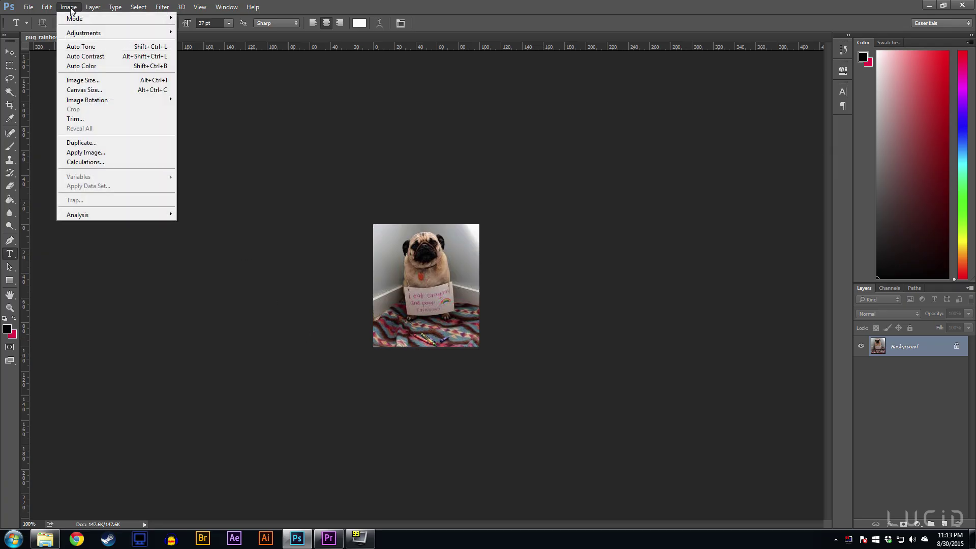
left_click(81, 79)
type("400")
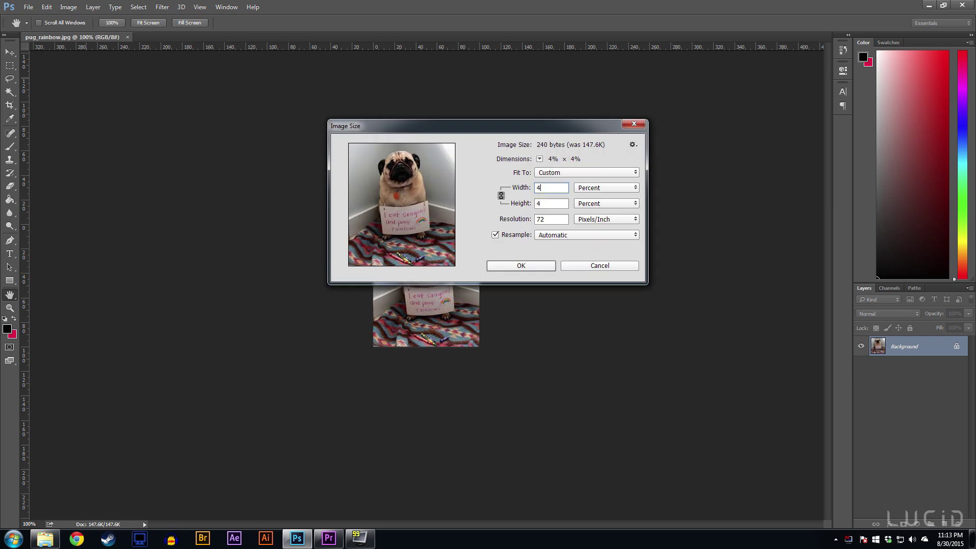
left_click(520, 266)
key("t")
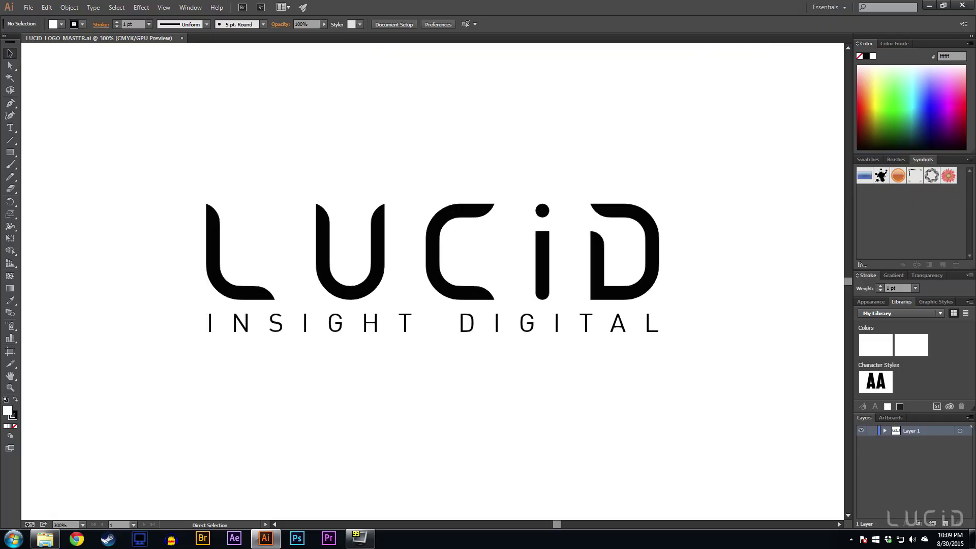
key("ctrl+plus")
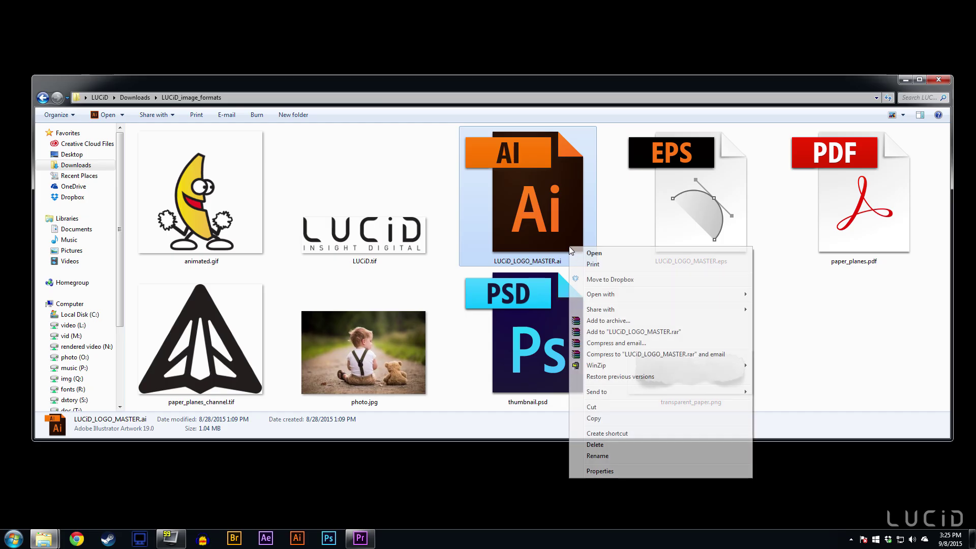
- Open LUCID_LOGO_MASTER.ai in Photoshop, accepting the default import settings
mouse_move(609, 297)
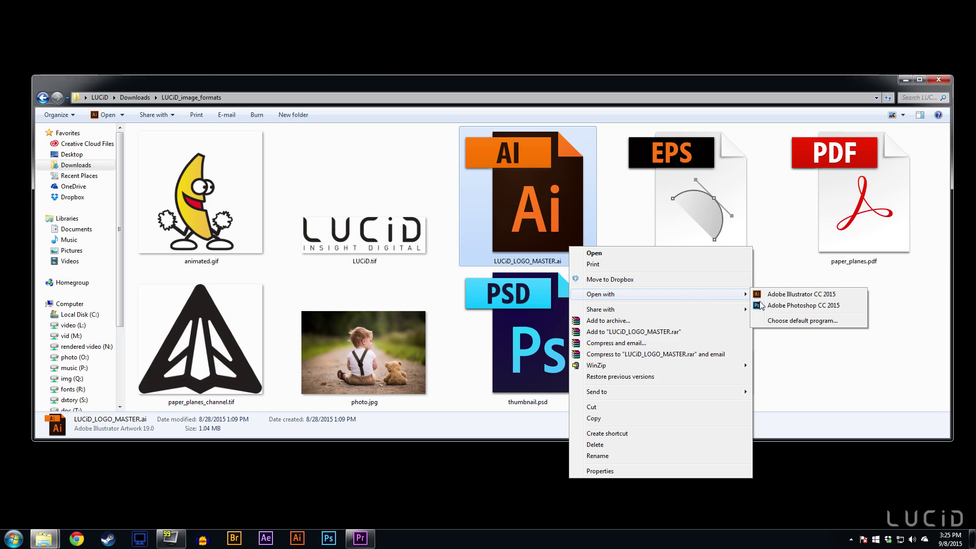
left_click(813, 316)
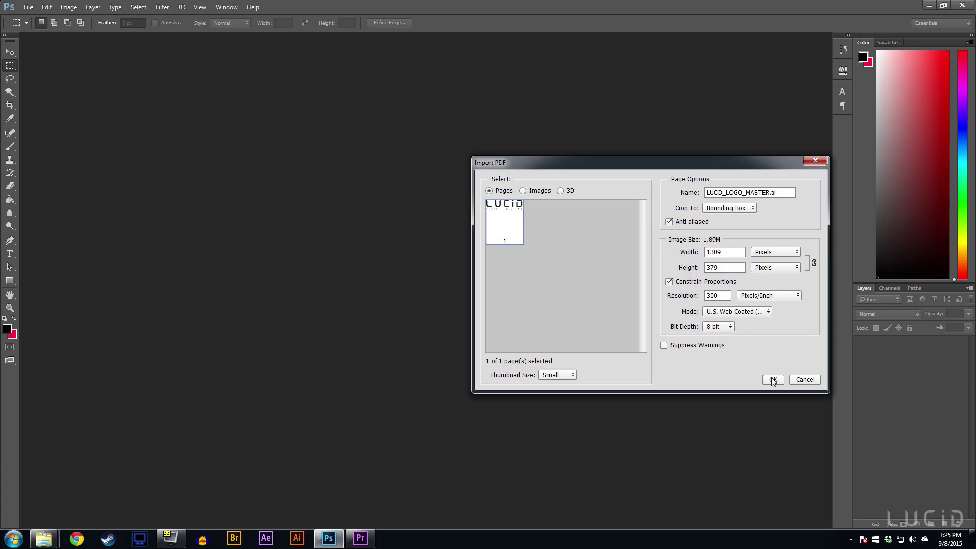
left_click(772, 380)
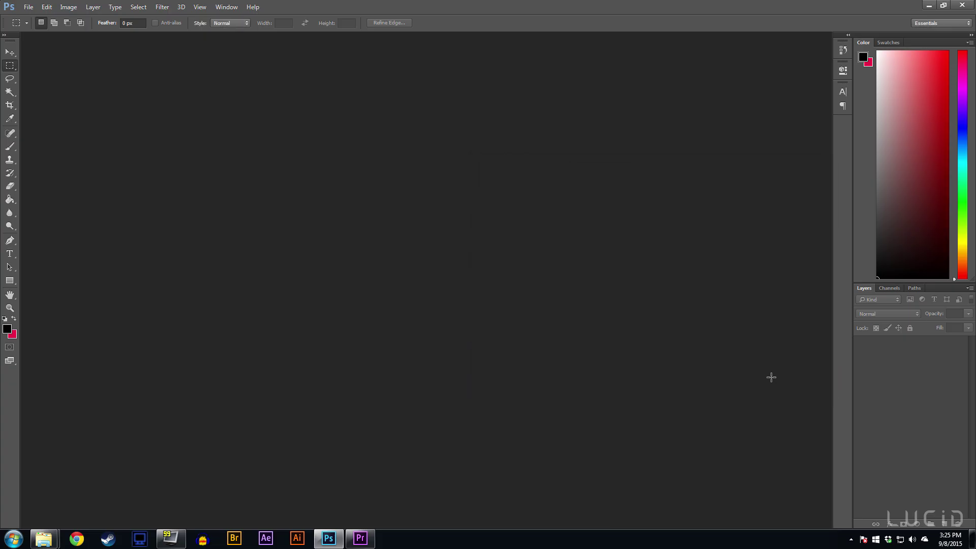
- Start a Save As copy of the logo with _FINAL added before the extension
left_click(28, 6)
left_click(50, 119)
left_click(106, 313)
type("_FINAL")
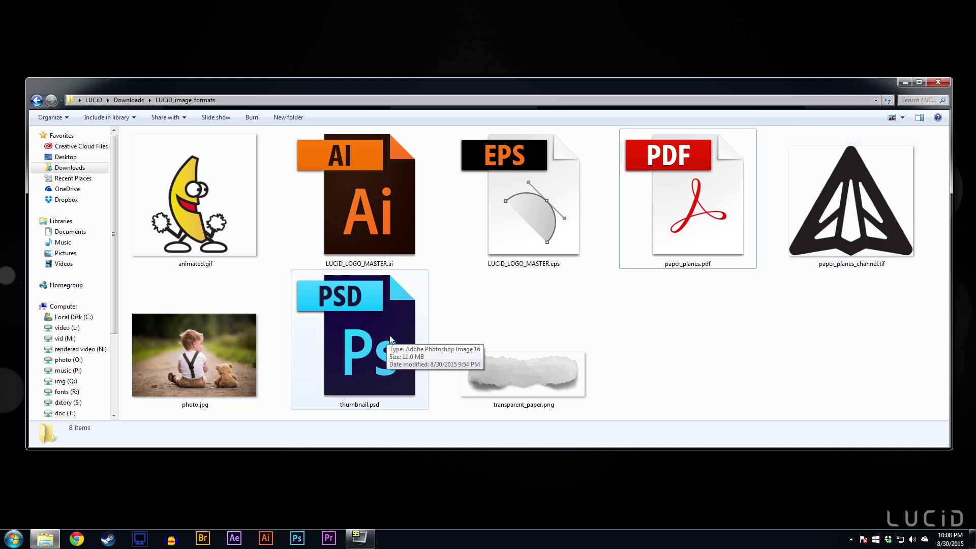
- View photo.jpg zoomed to nearly the window's width, then play animated.gif in the browser
left_click(224, 406)
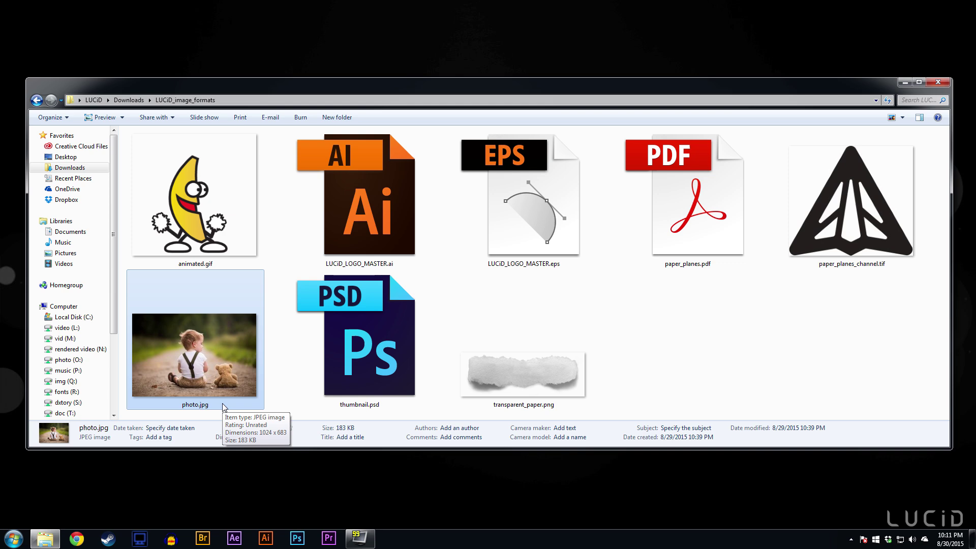
double_click(221, 403)
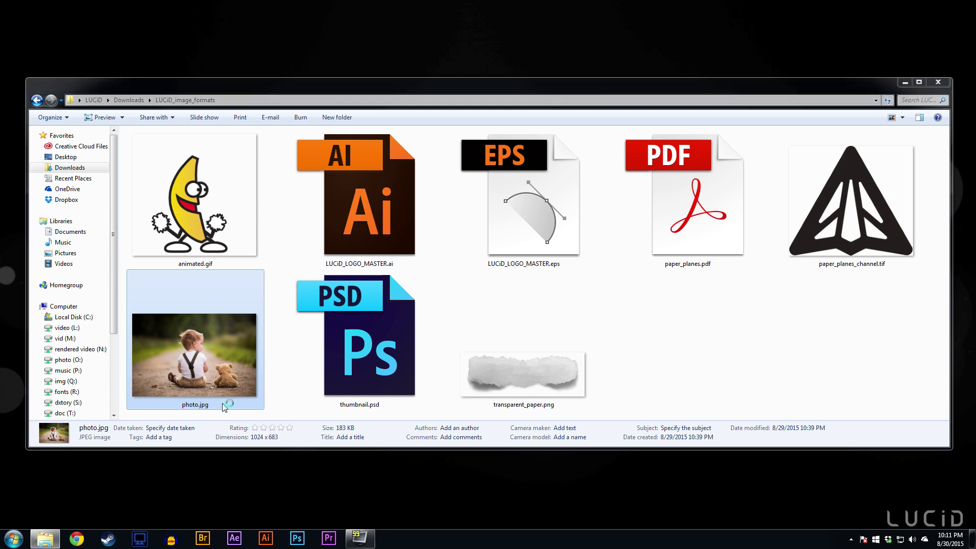
left_click(404, 515)
left_click_drag(405, 516, 405, 487)
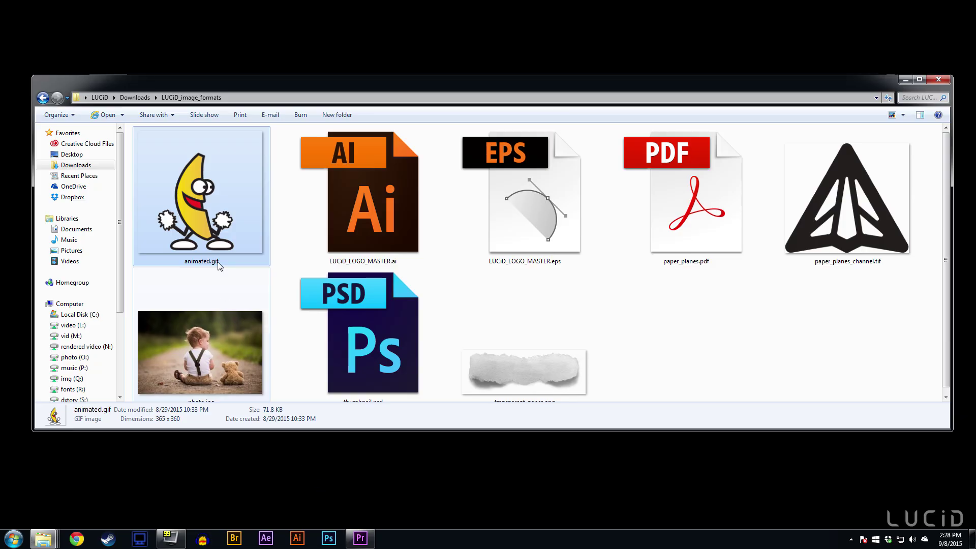
mouse_move(218, 252)
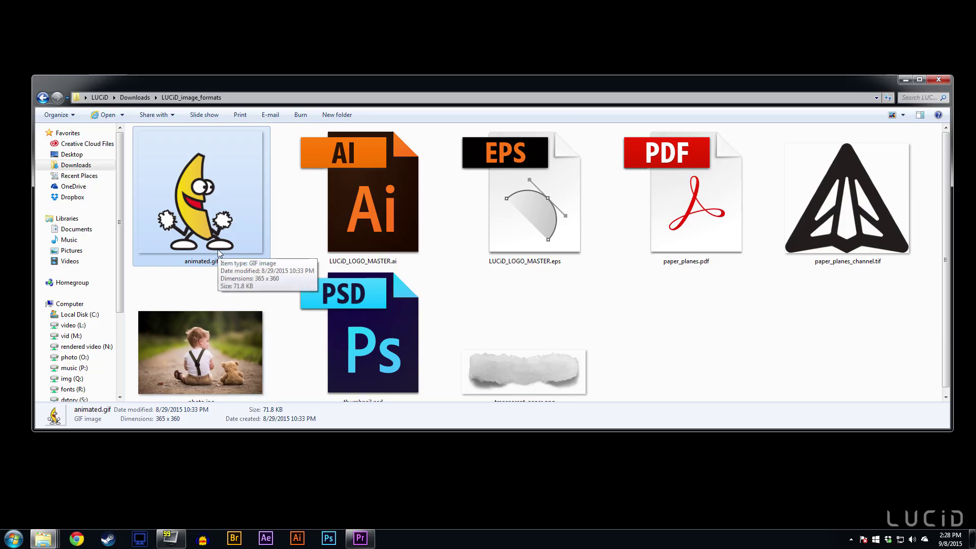
double_click(219, 251)
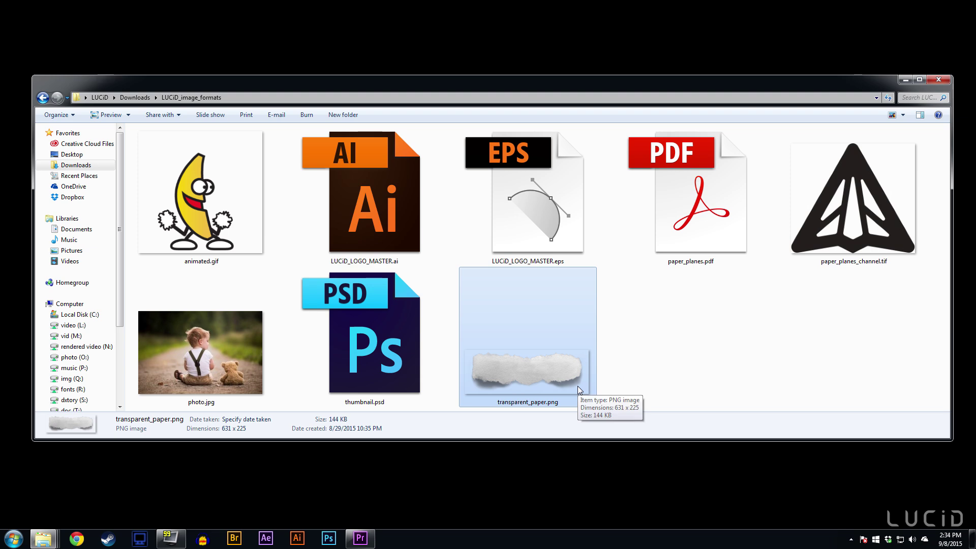
- Open transparent_paper.png in Photoshop to inspect the torn paper strip's transparent background
double_click(577, 386)
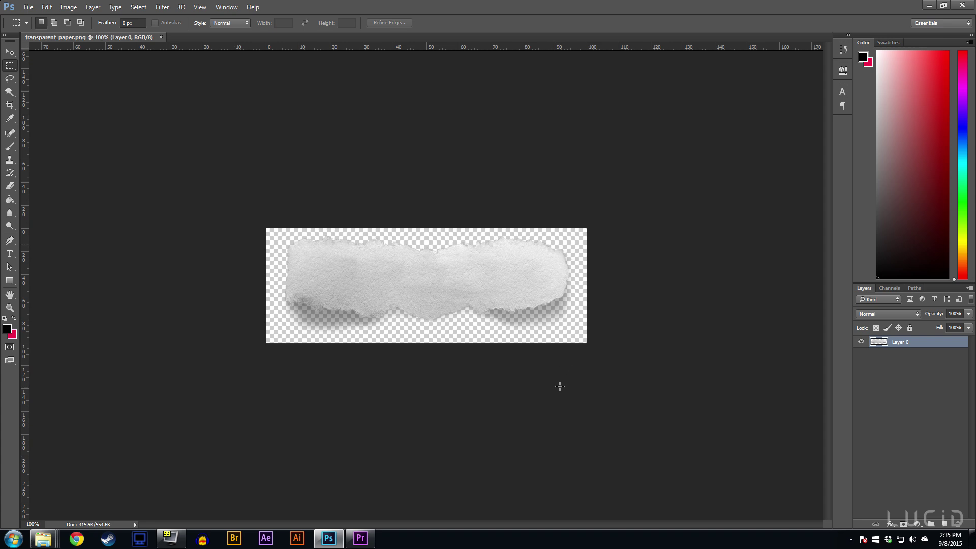
mouse_move(381, 200)
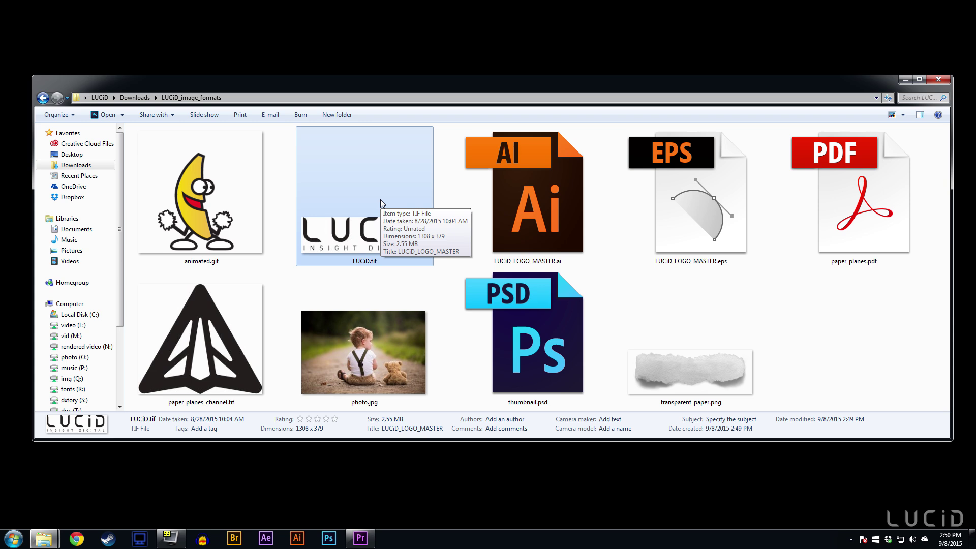
- Open LUCiD.tif, select its Subtext and Logo layers, and hide the Logo layer
double_click(380, 199)
left_click(919, 353)
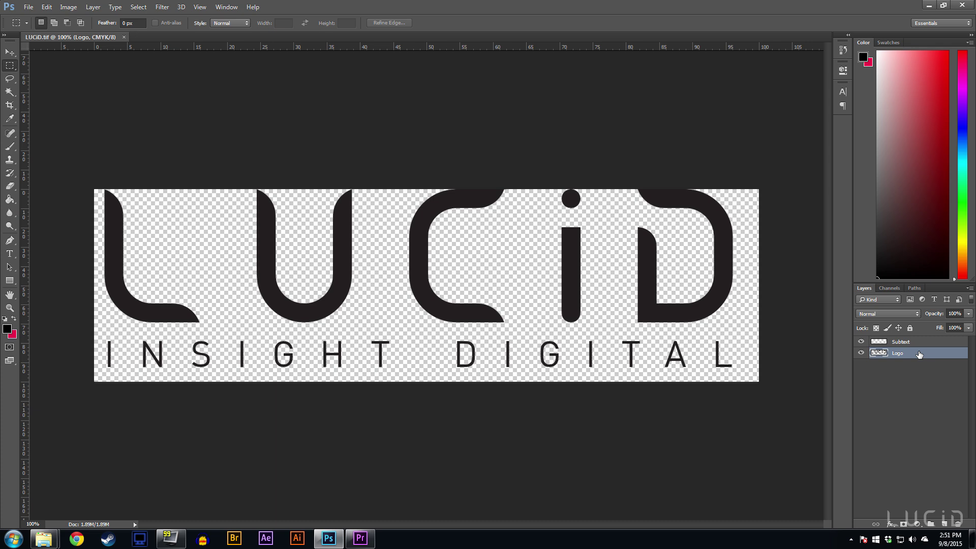
left_click(922, 343)
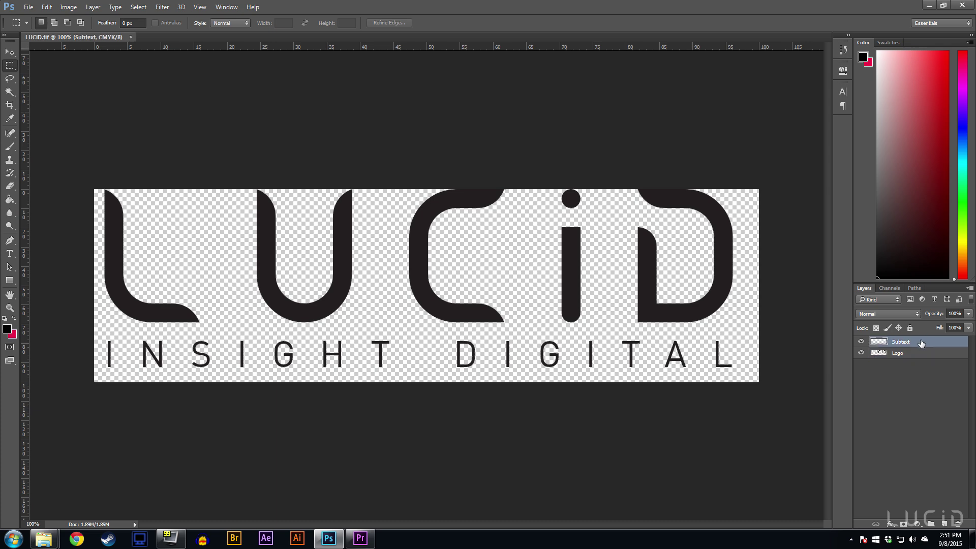
left_click(915, 355)
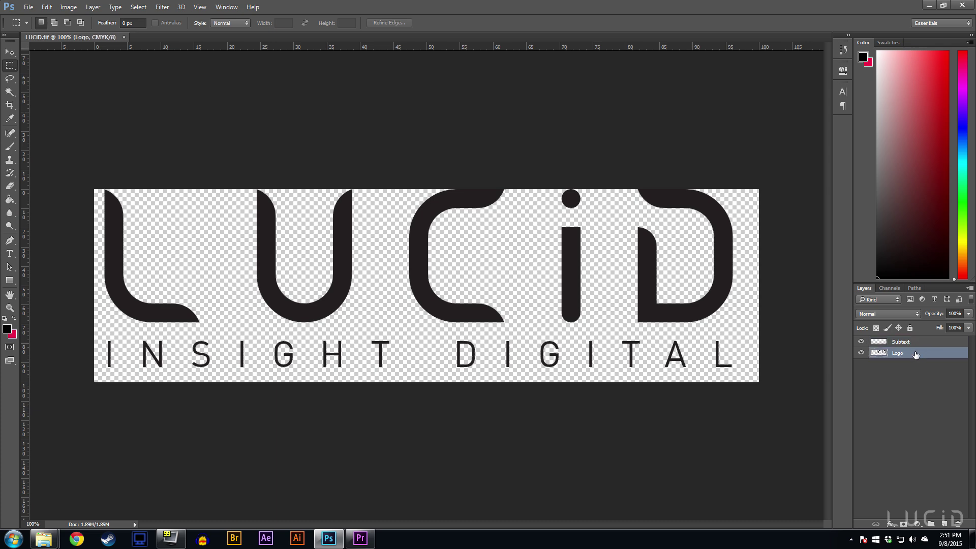
left_click(861, 353)
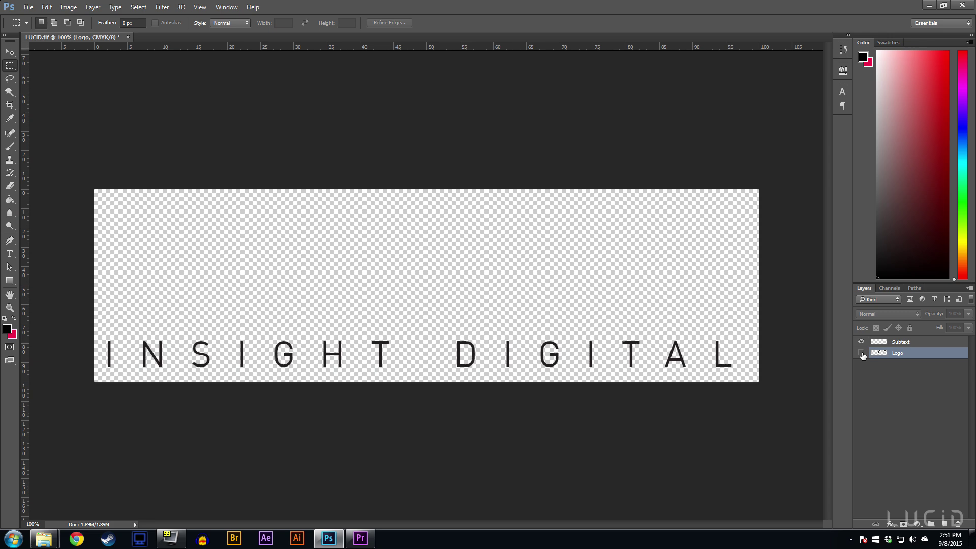
- Make the Logo layer visible again, then open thumbnail.psd and browse its layers
left_click(861, 353)
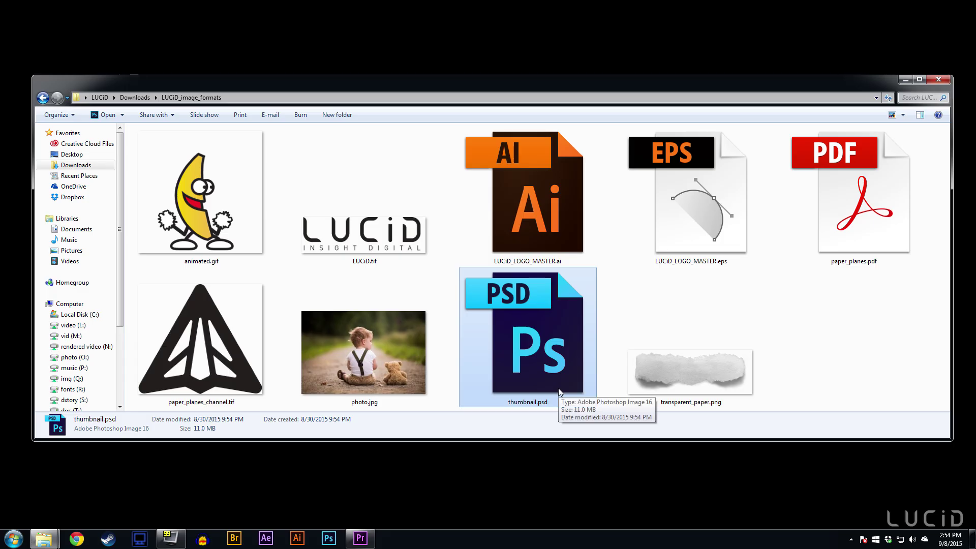
double_click(560, 392)
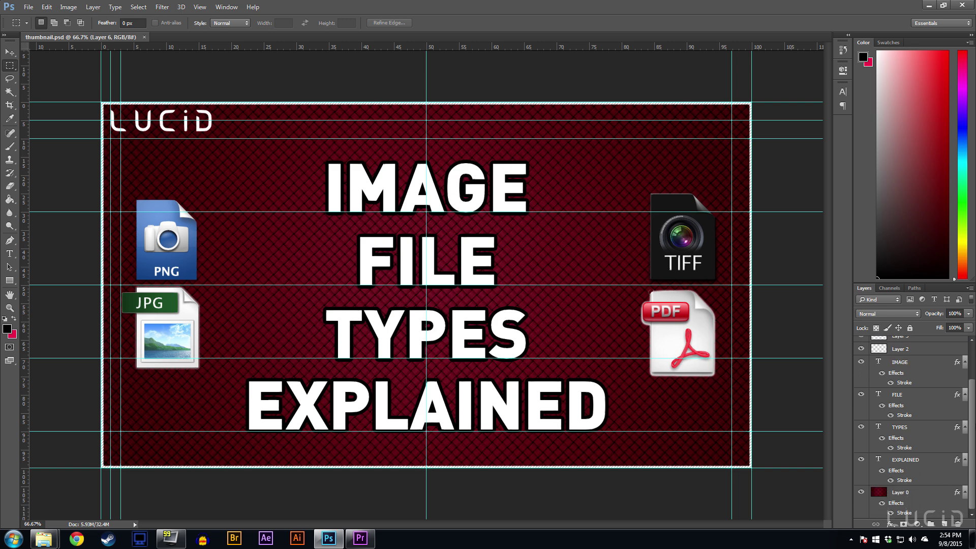
scroll(972, 427, "up", 3)
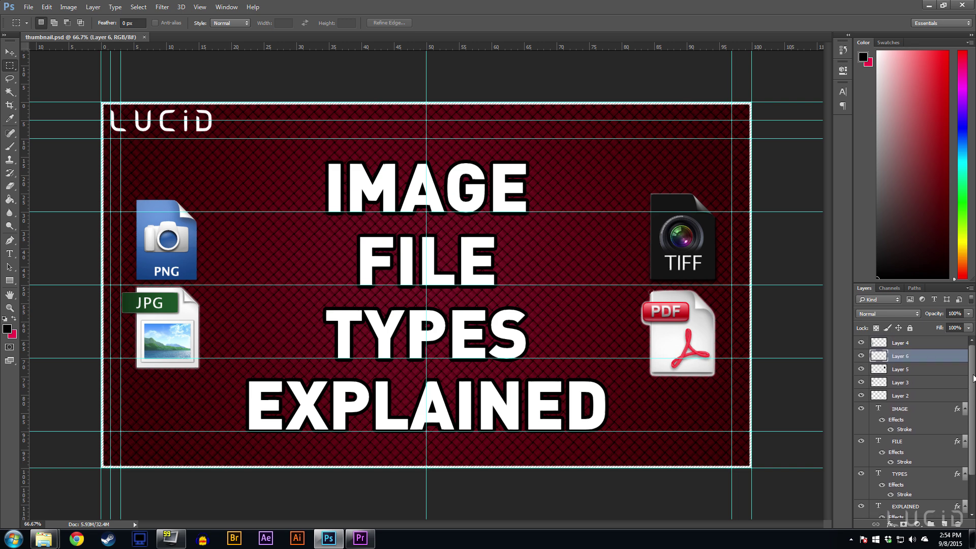
left_click_drag(95, 209, 246, 220)
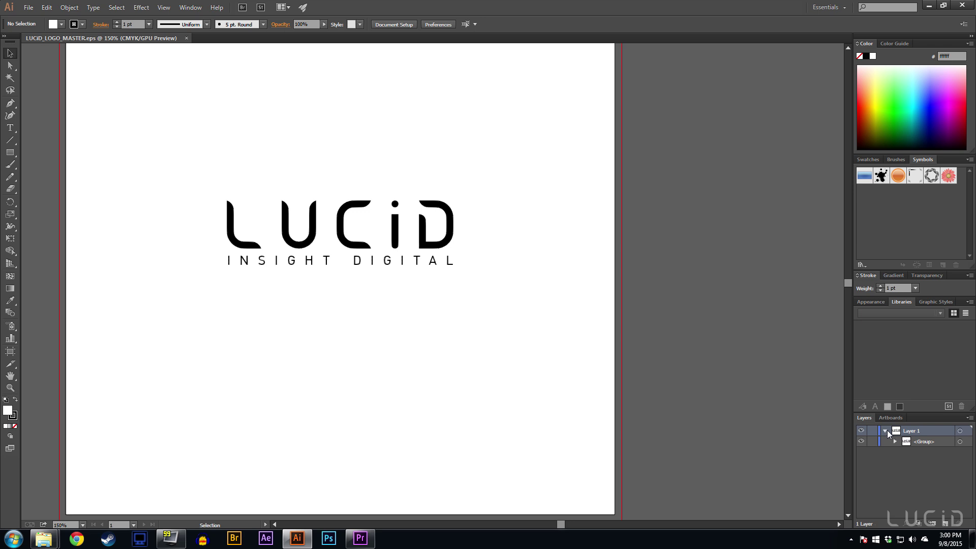
- Expand the EPS logo's outer and inner layer groups to list each letter sublayer
left_click(895, 441)
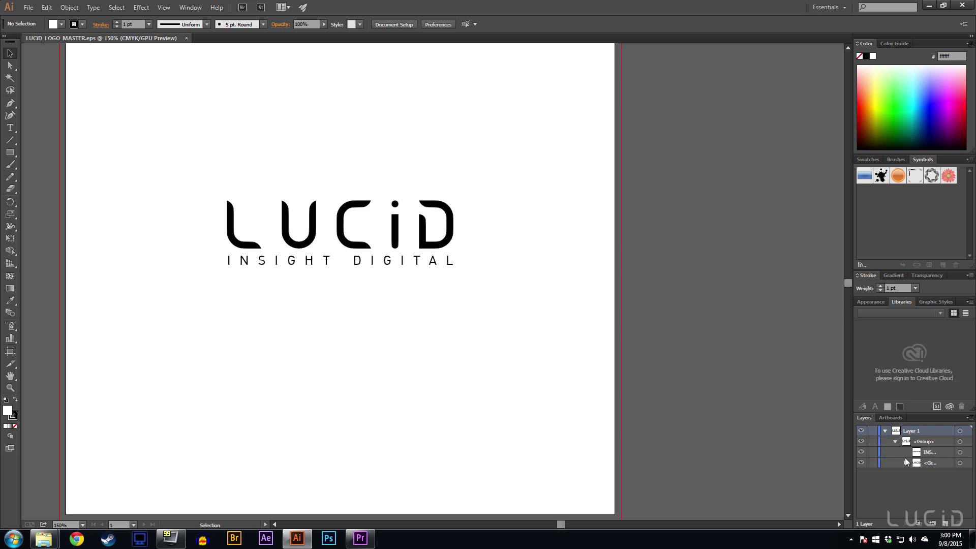
left_click(905, 462)
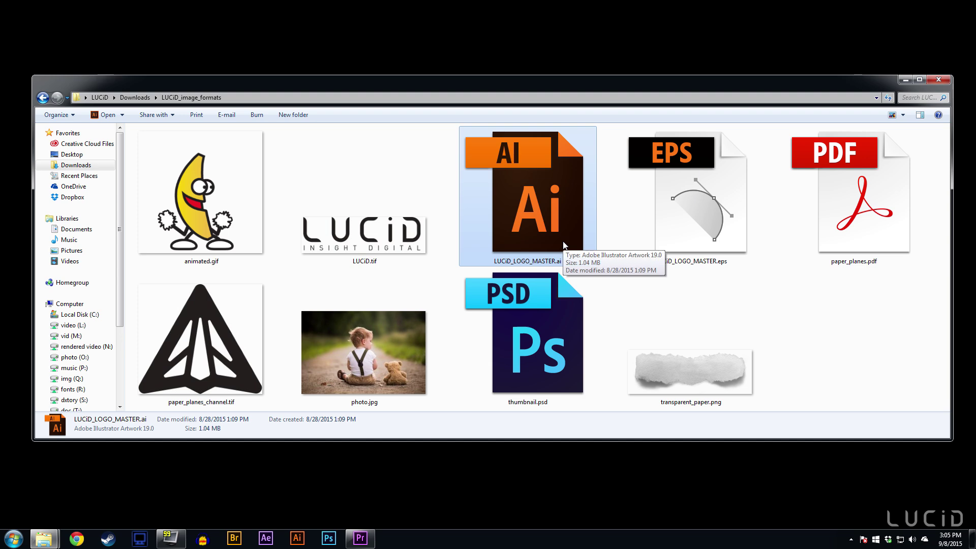
- Hide the D, the dot of the i, and the L sublayers of the logo
left_click(861, 473)
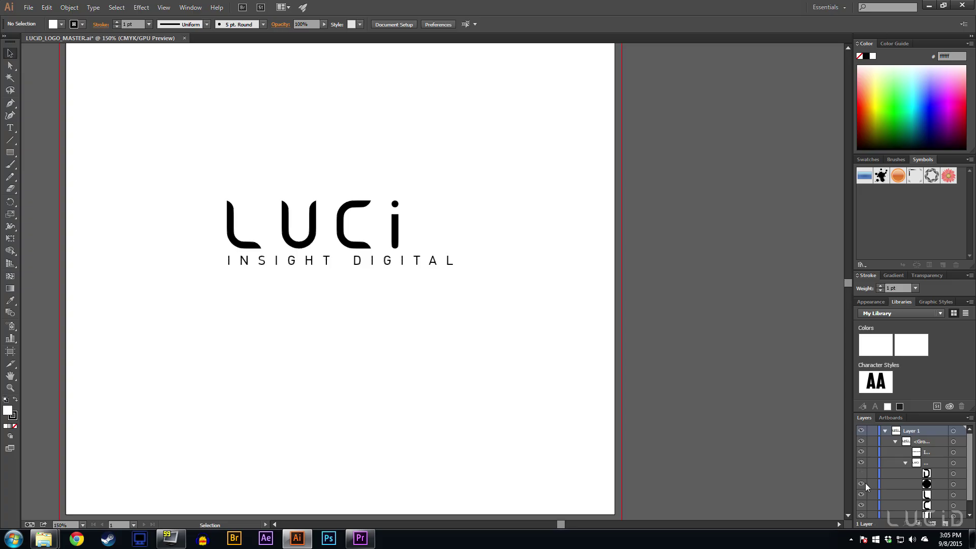
left_click(861, 483)
left_click(861, 495)
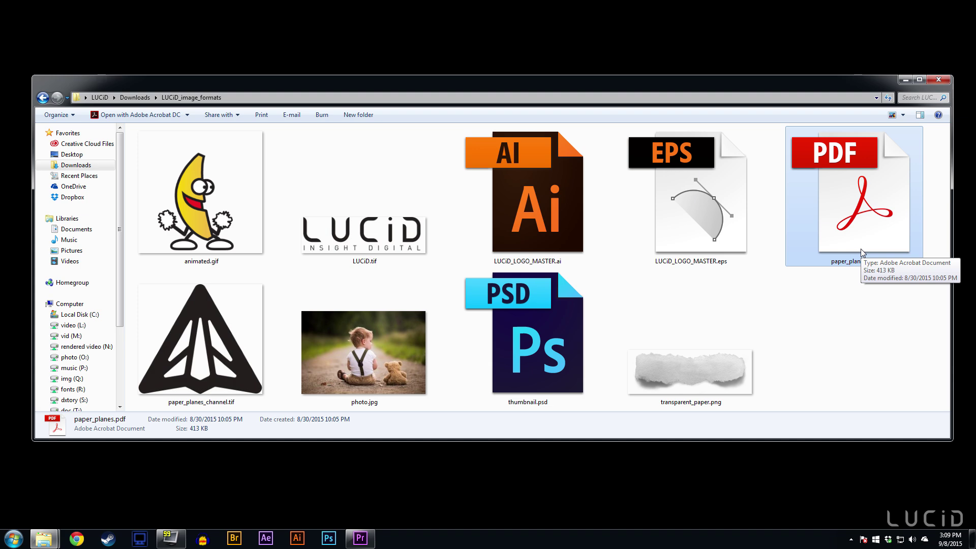
- Open paper_planes.pdf in Acrobat and zoom in to 300% on the plane logo
double_click(861, 252)
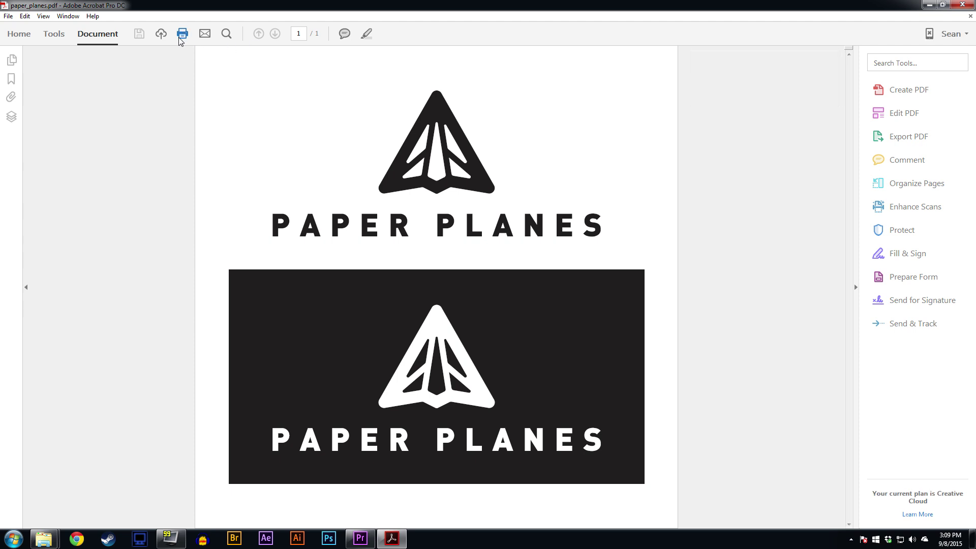
left_click(400, 506)
left_click(400, 506)
left_click(400, 506)
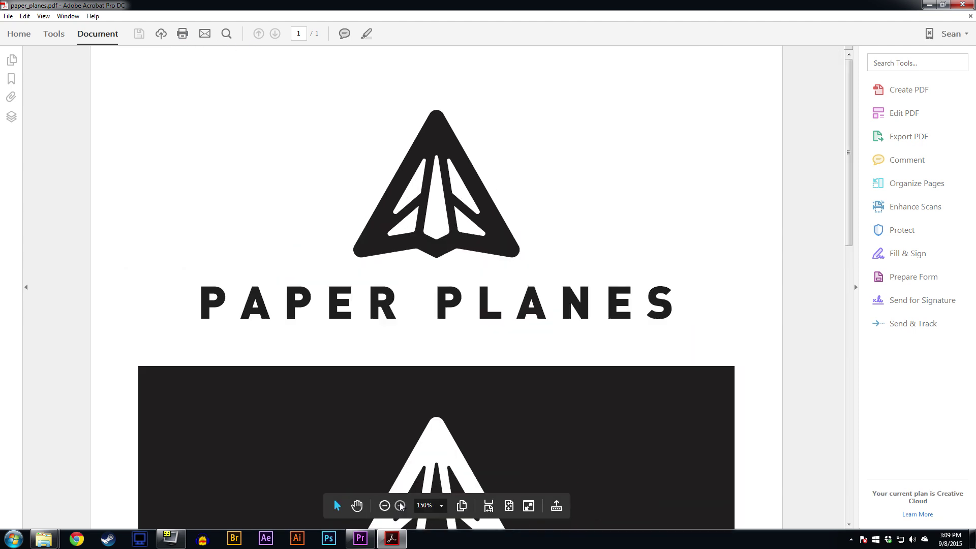
left_click(399, 496)
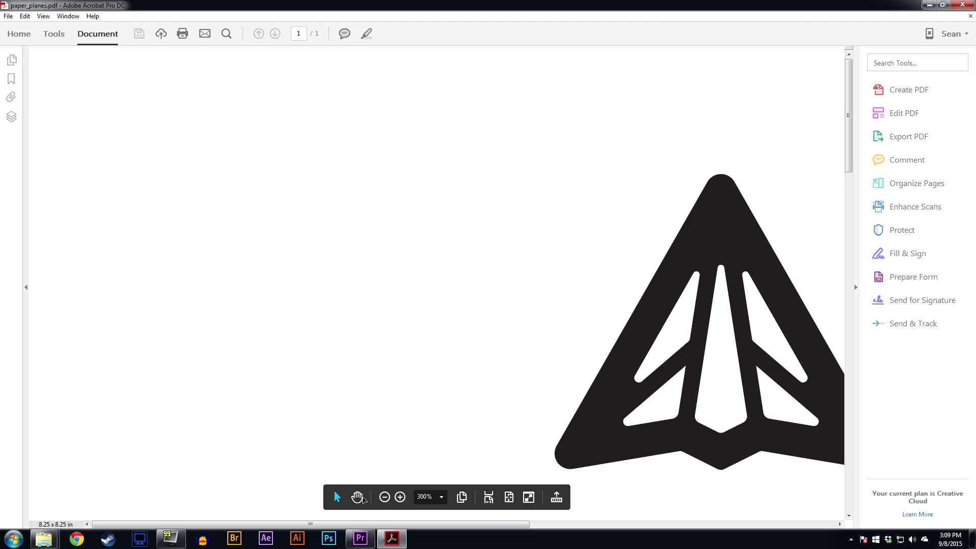
- Pan from the PAPER PLANES text to the white logo on the dark band, then zoom back out
left_click(357, 497)
left_click_drag(674, 354, 473, 328)
left_click_drag(458, 425, 532, 225)
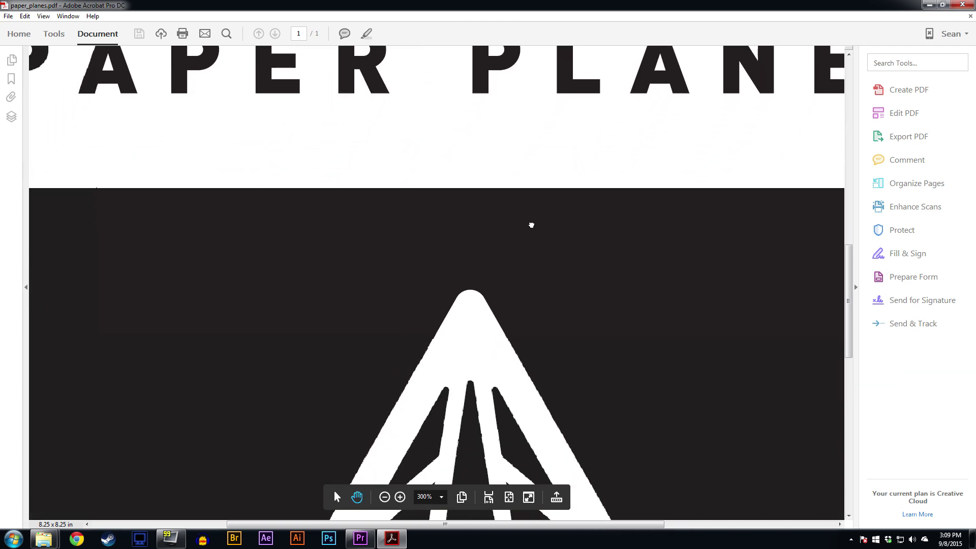
left_click_drag(553, 342, 546, 190)
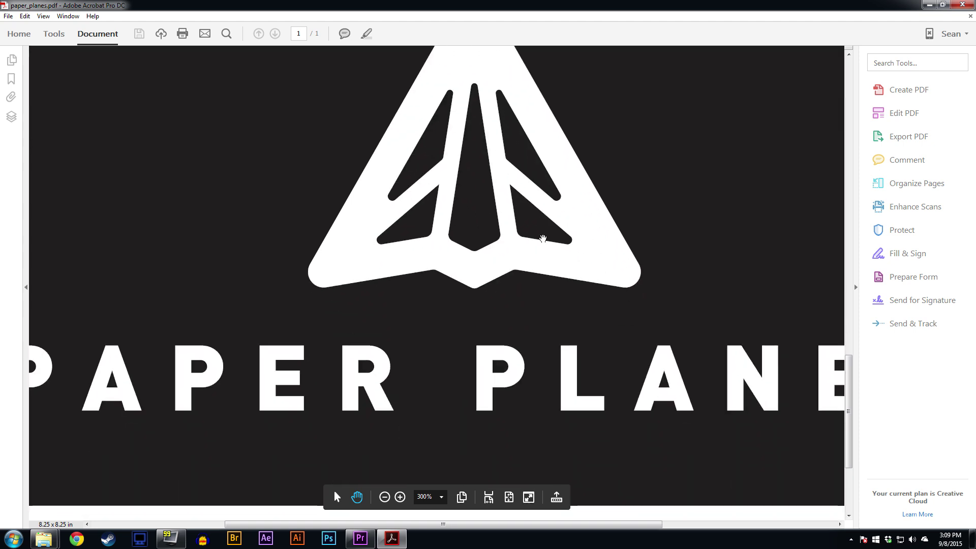
left_click(385, 496)
left_click(384, 498)
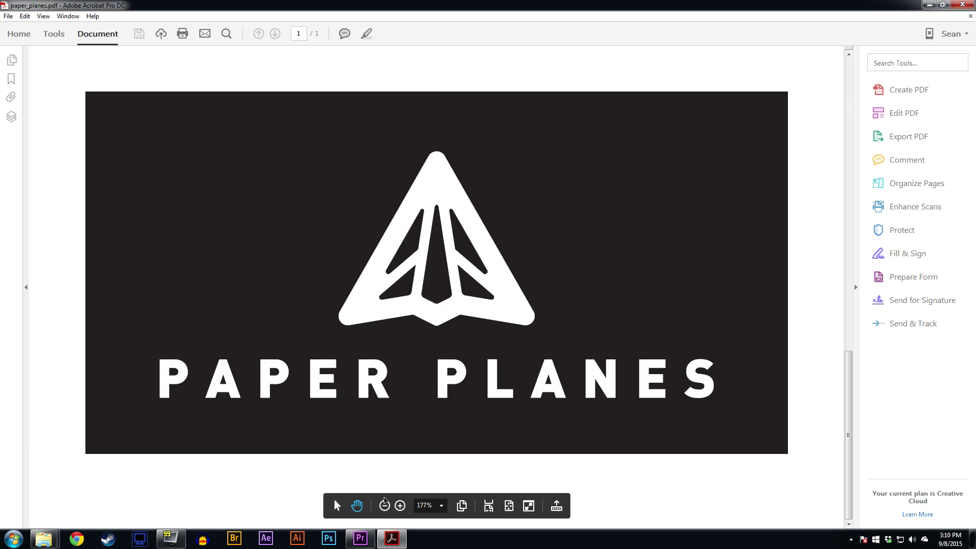